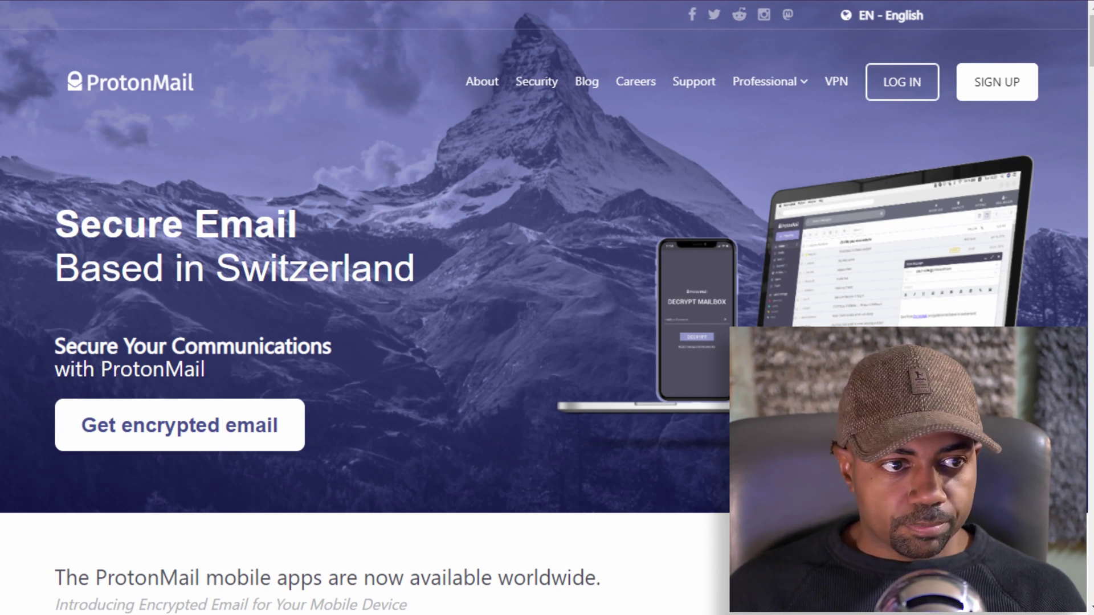
key("F11")
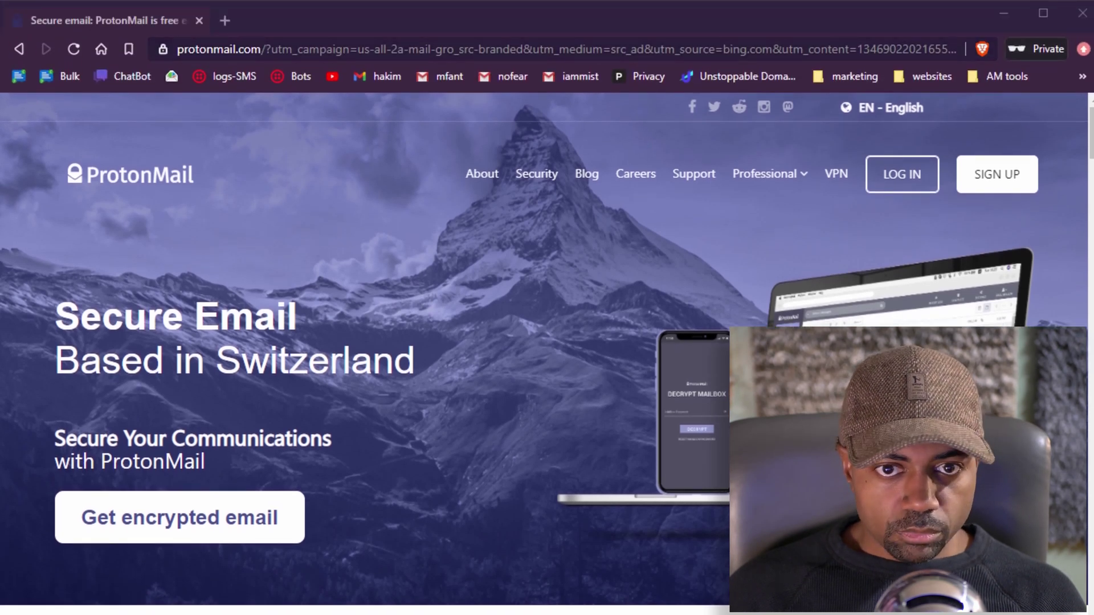
left_click_drag(261, 50, 179, 54)
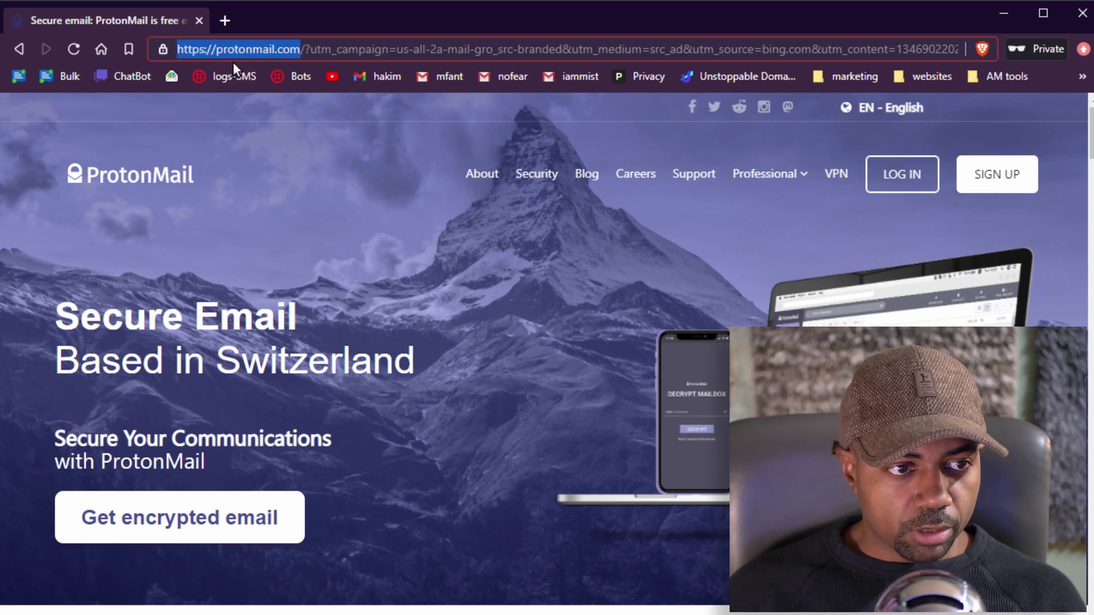
key("F11")
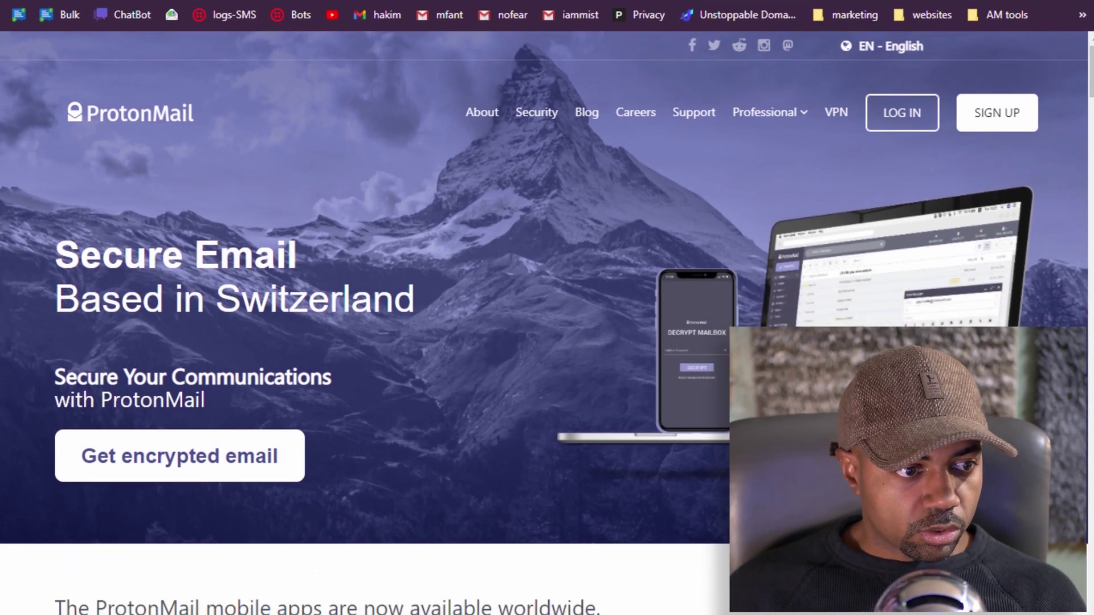
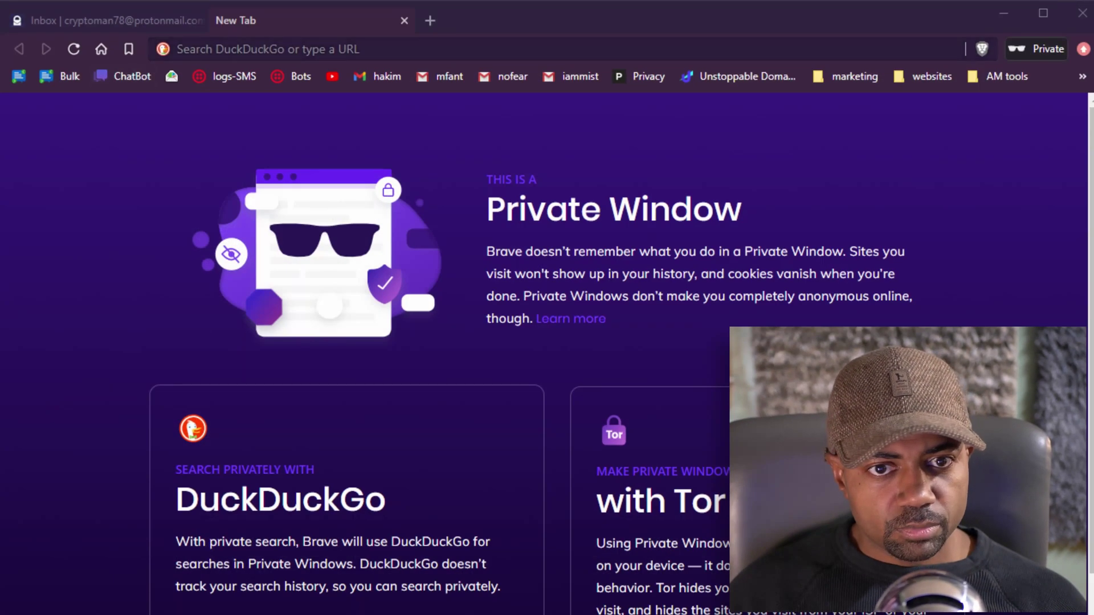
Load binance.com in the Brave private window and open the Create a free account form.
left_click(202, 45)
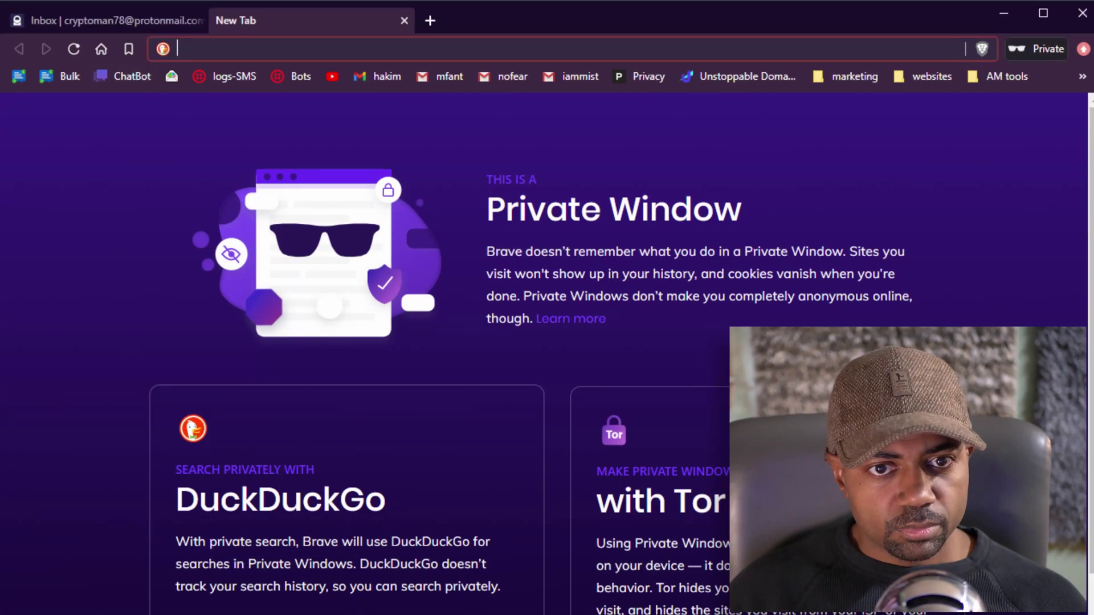
type("binance.com")
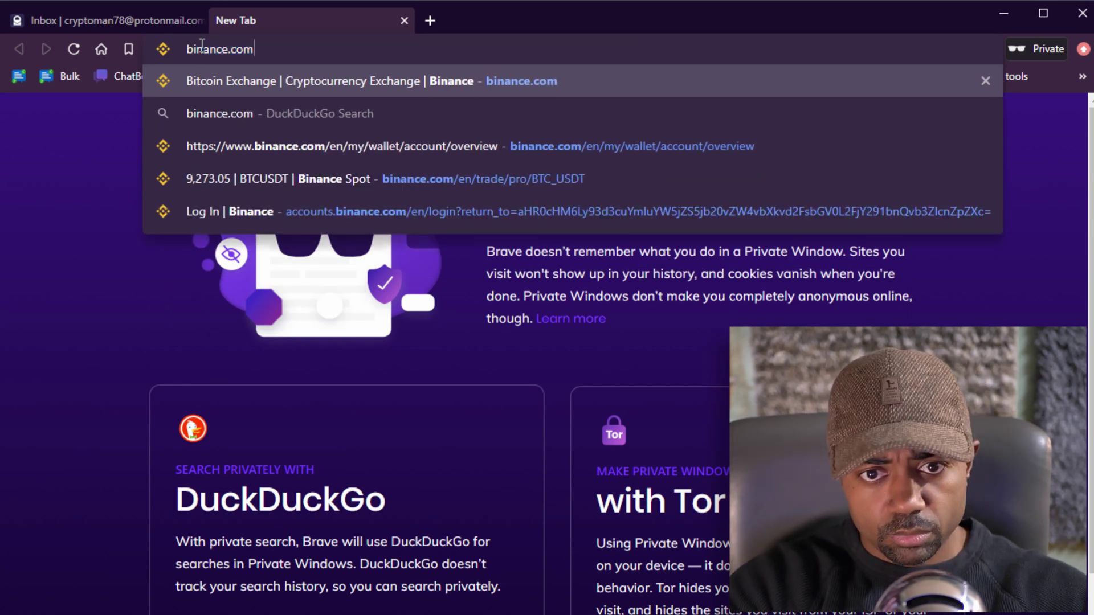
key("Return")
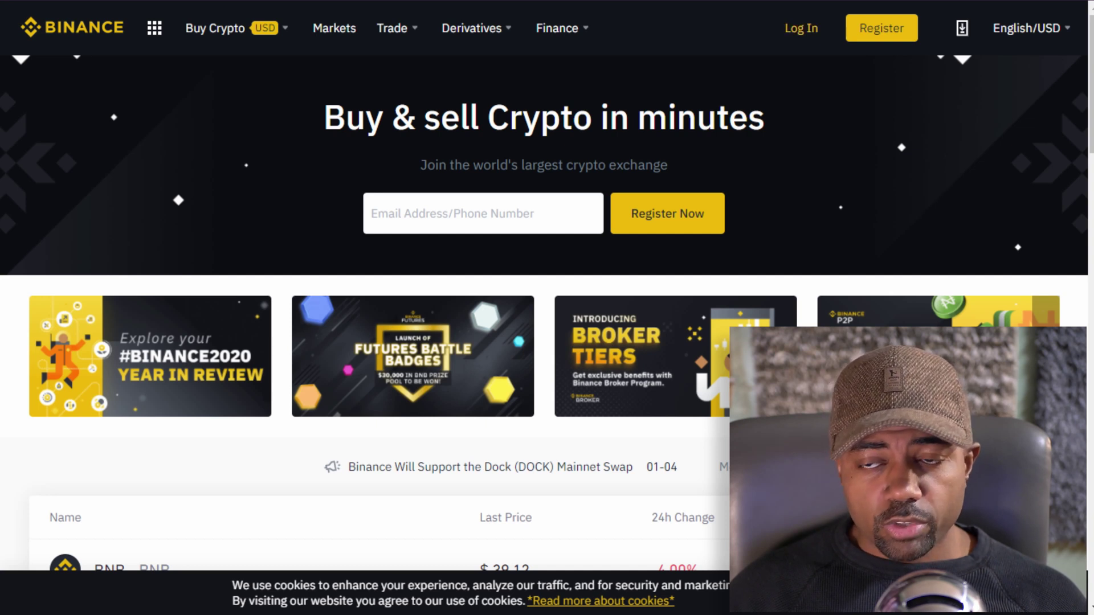
left_click(877, 29)
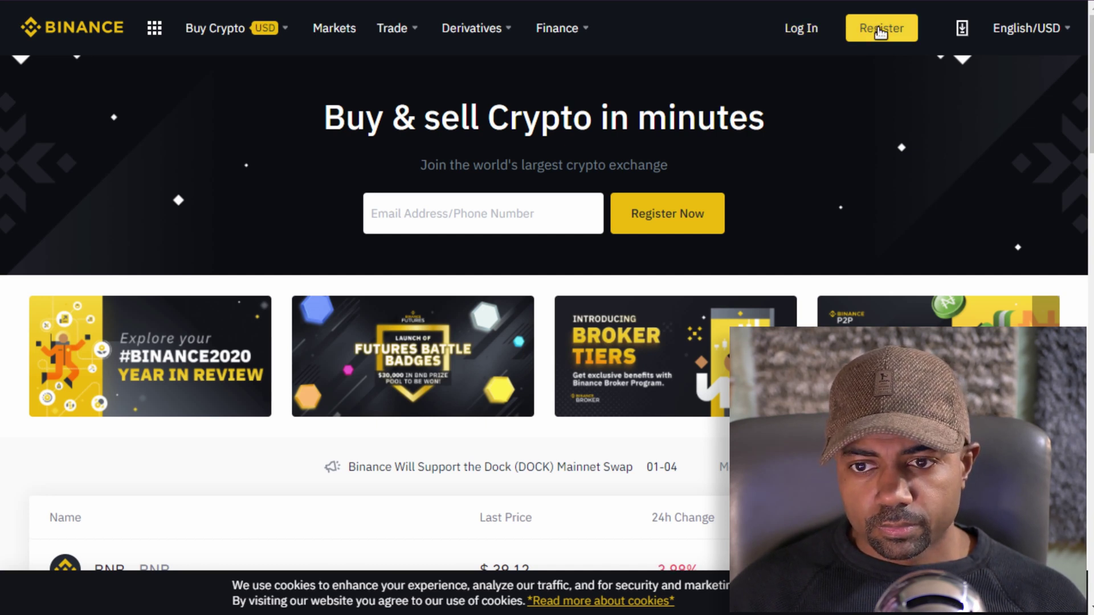
left_click(458, 296)
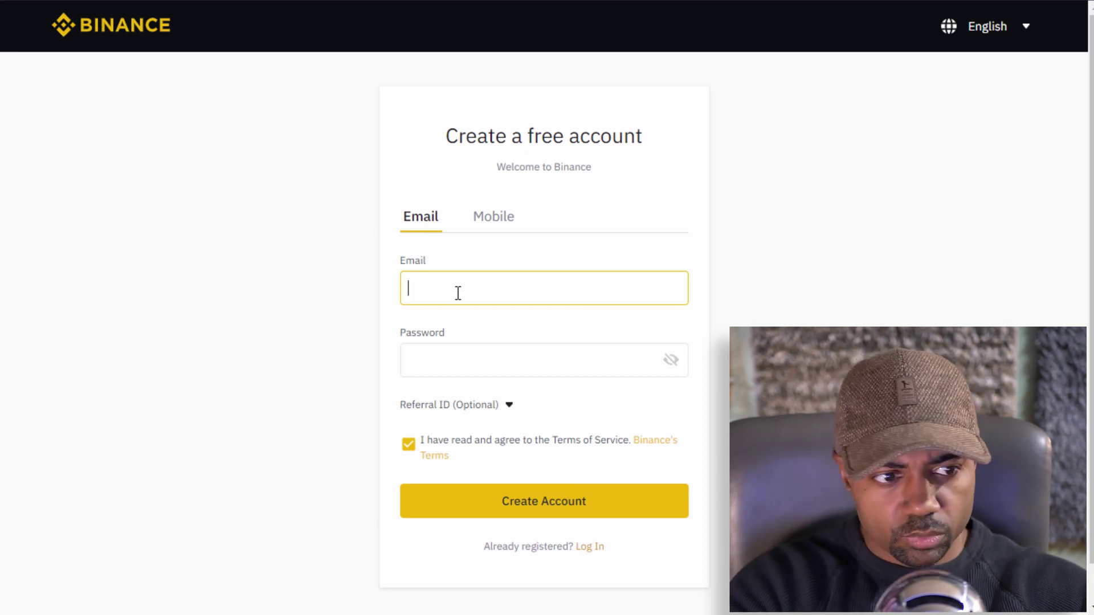
Register with the ProtonMail email address and a strong password, then solve the slide puzzle.
left_click(470, 363)
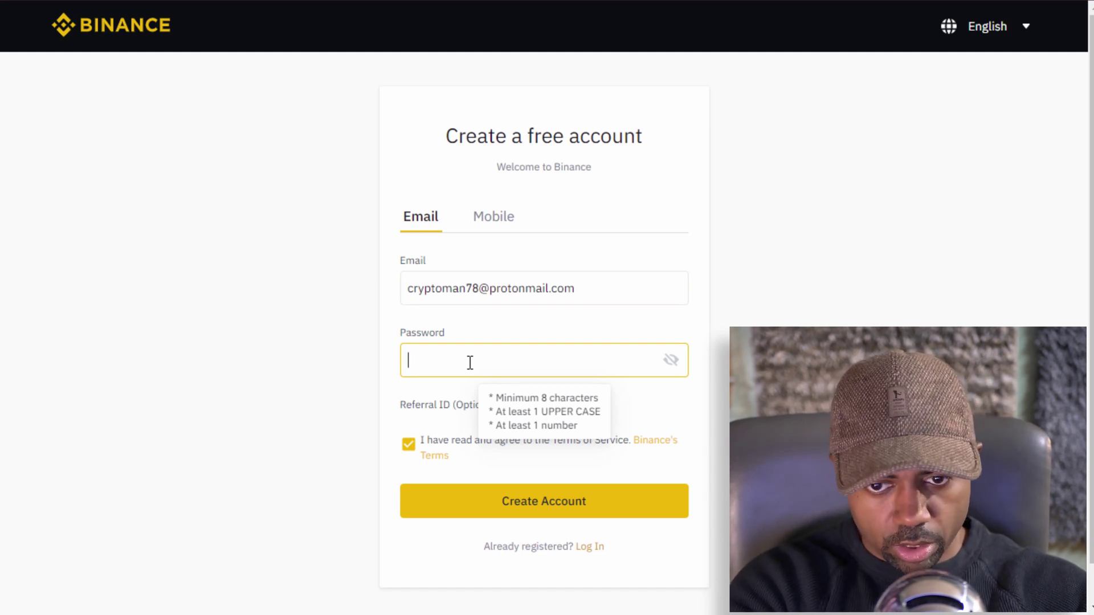
type("••••••••••")
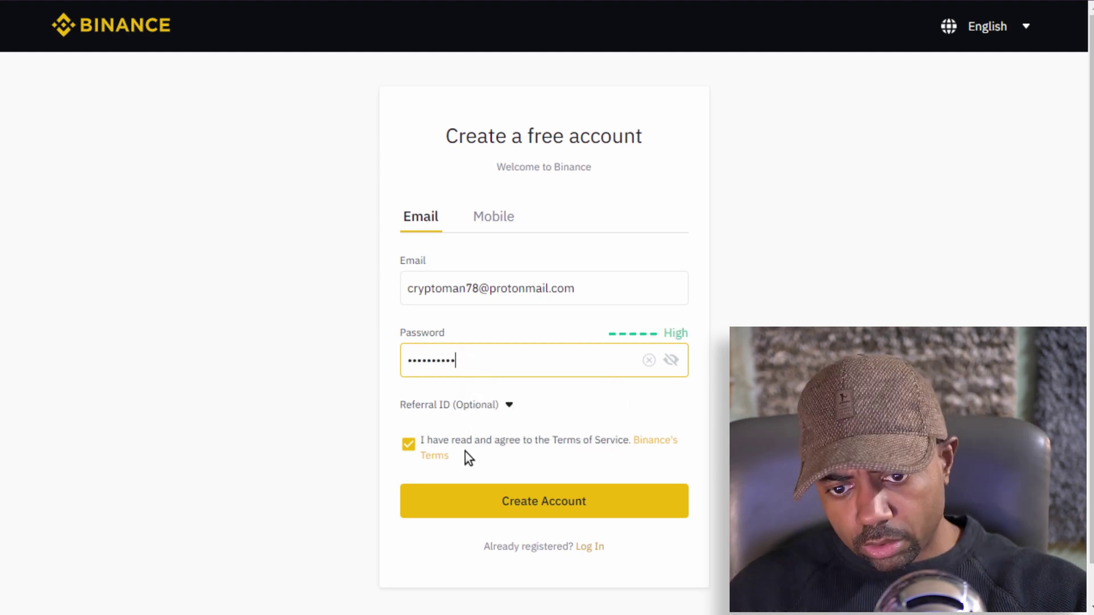
left_click(543, 504)
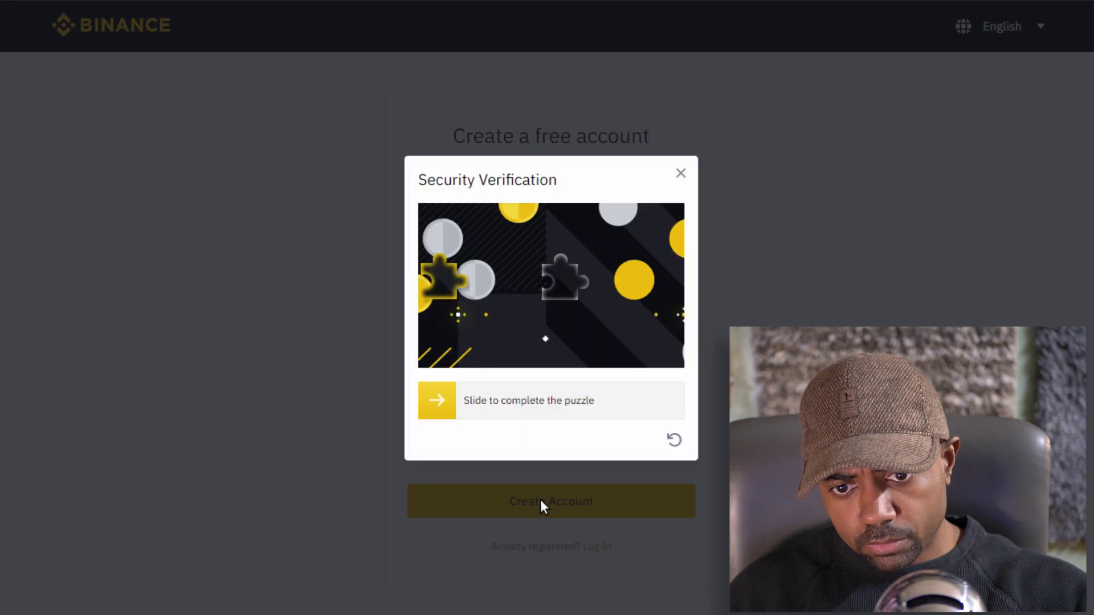
left_click_drag(442, 401, 569, 412)
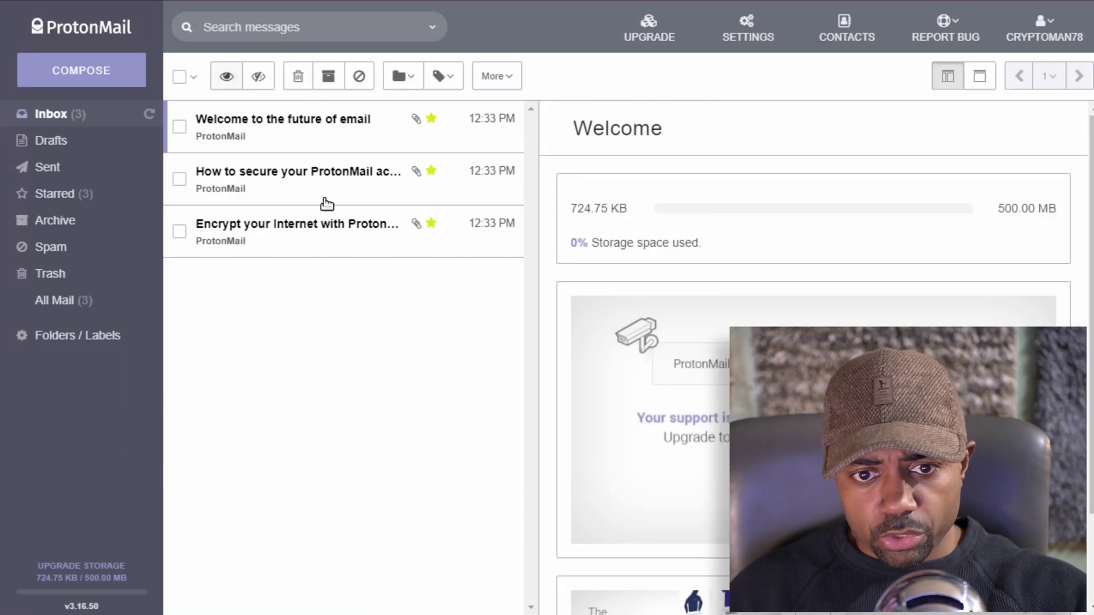
Open the Binance confirmation email in ProtonMail and enter its 6-digit code on Binance.
left_click(59, 114)
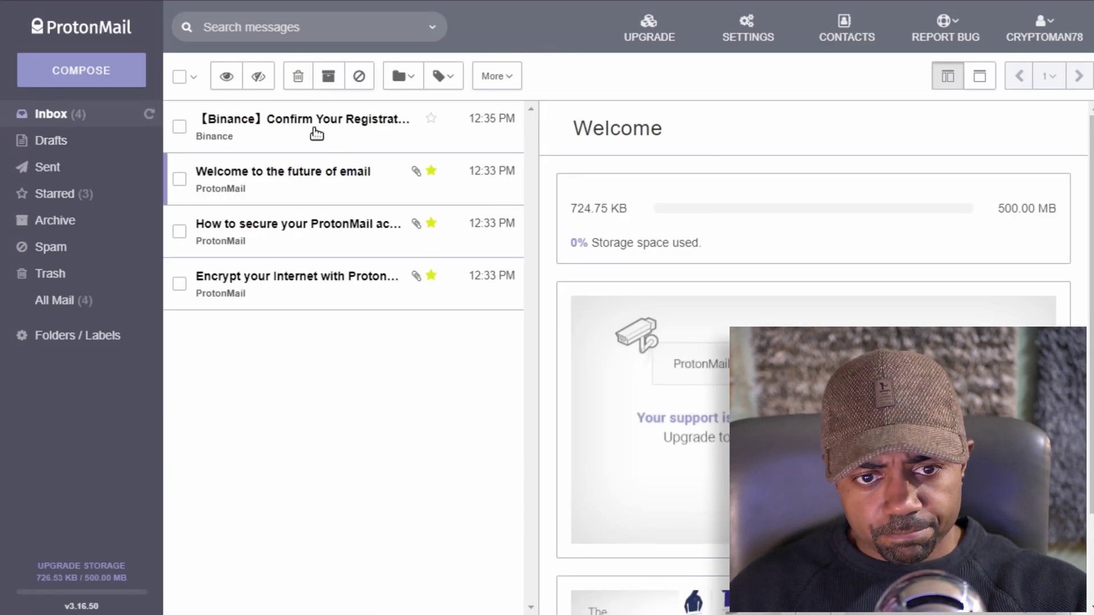
left_click(317, 134)
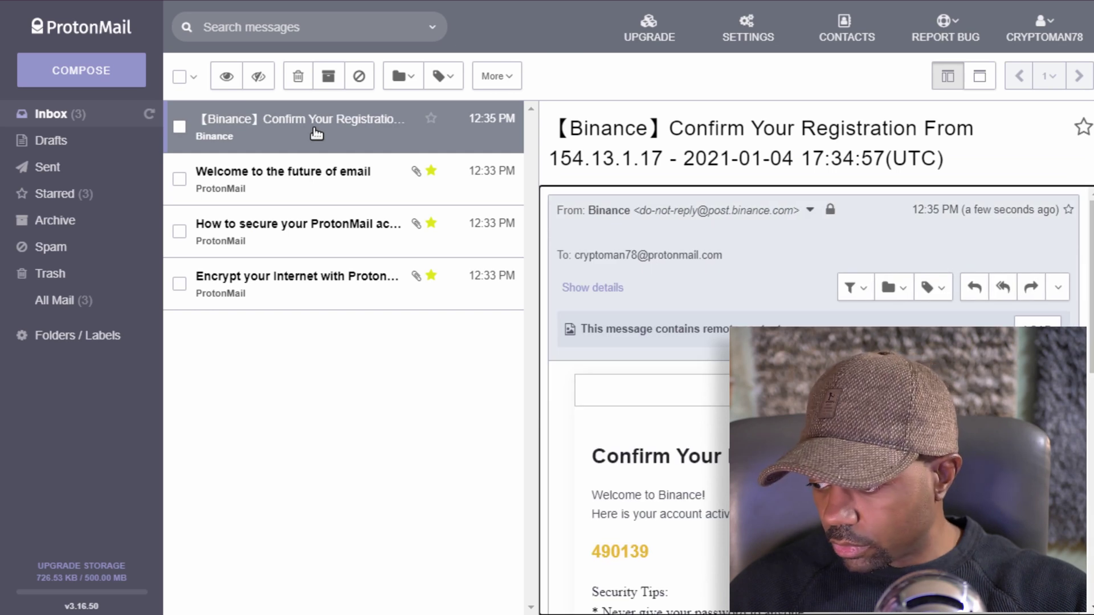
scroll(667, 371, "down", 2)
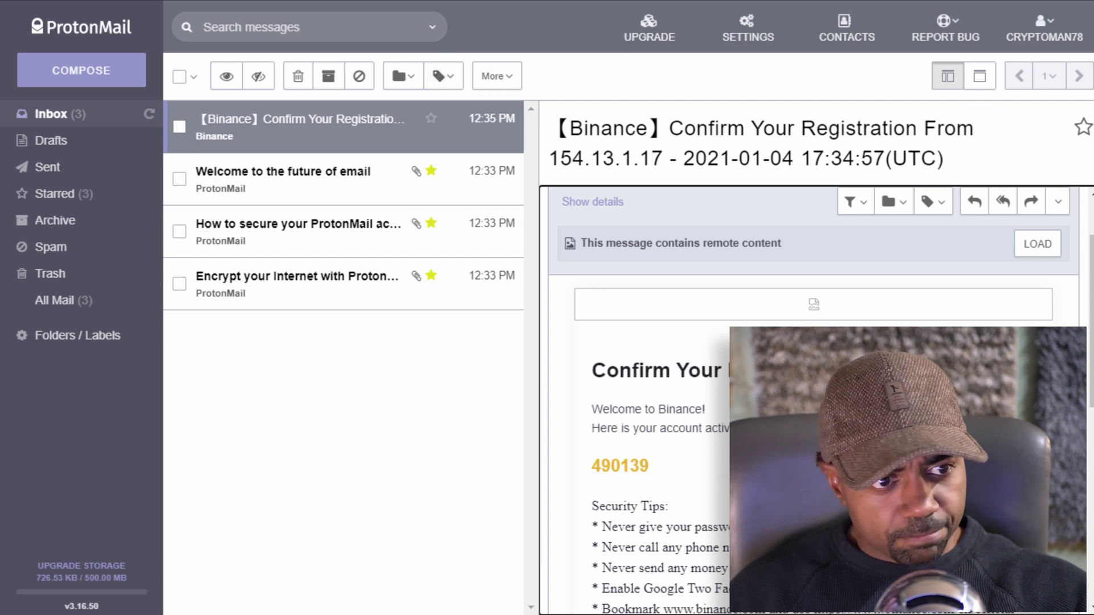
key("alt+Tab")
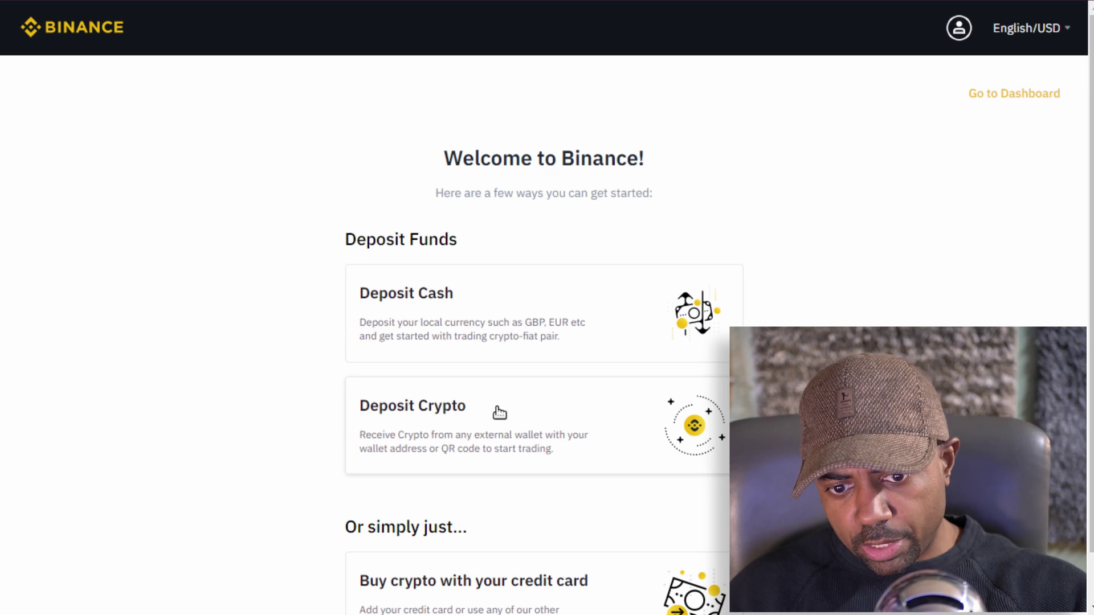
Go to the Binance dashboard and choose Google verification in the security prompt.
scroll(393, 388, "down", 1)
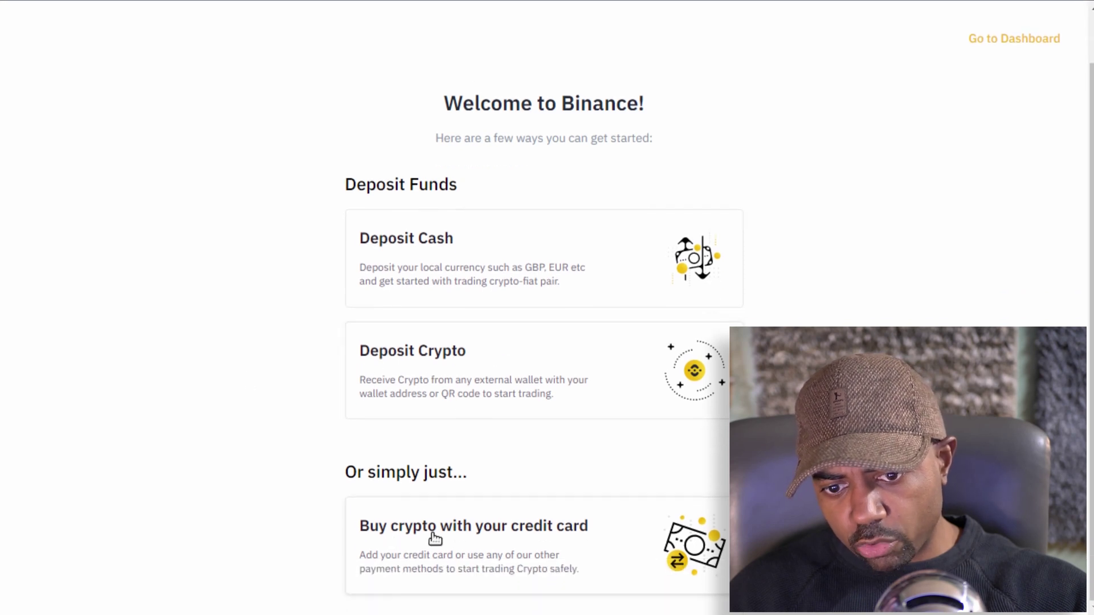
scroll(547, 502, "up", 1)
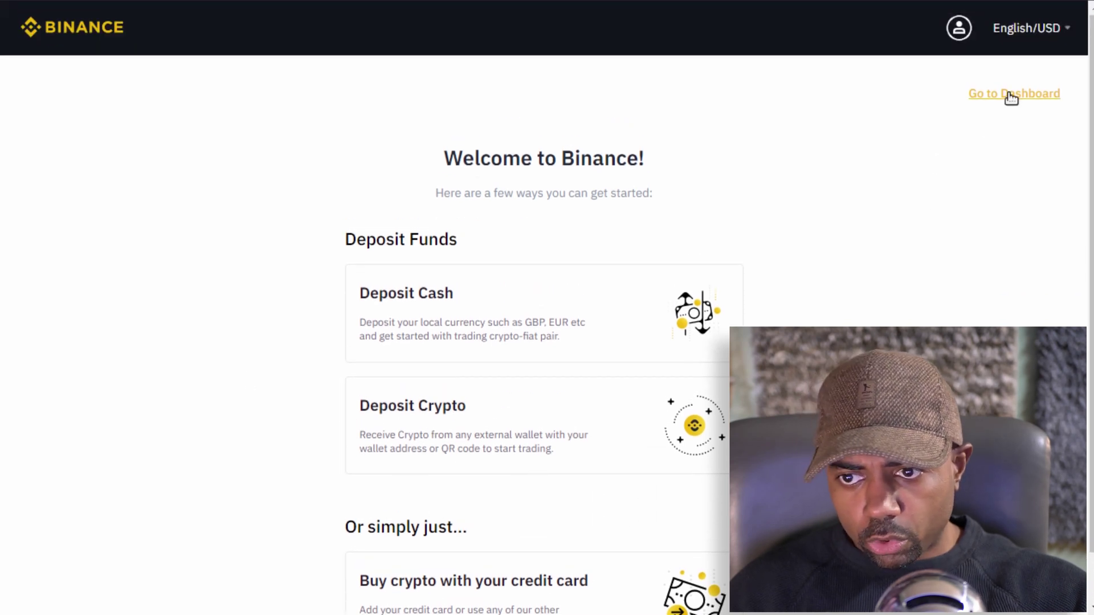
left_click(1015, 94)
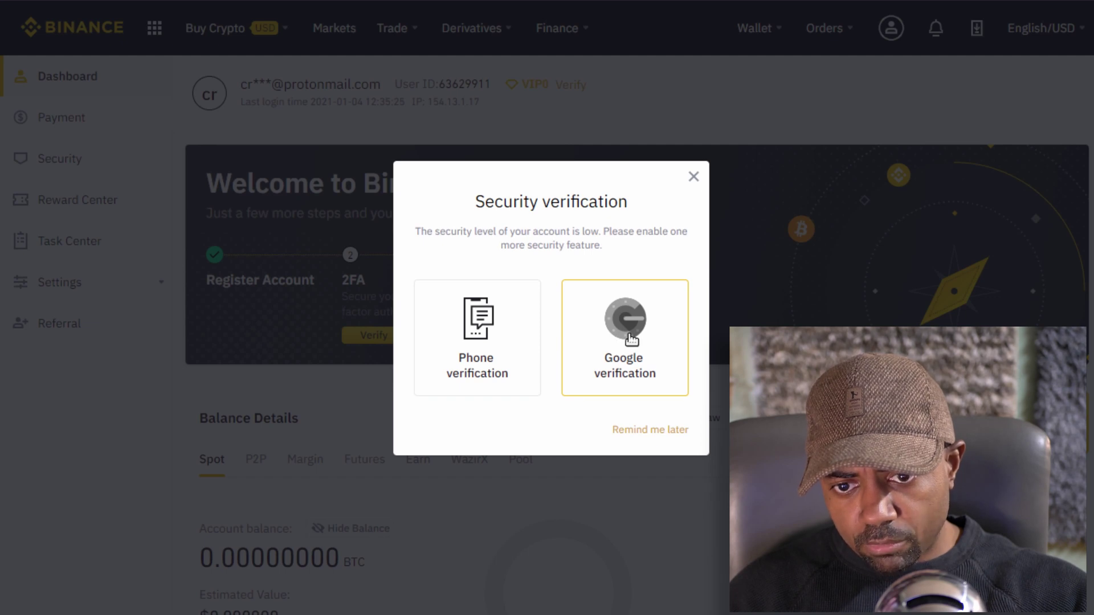
left_click(631, 339)
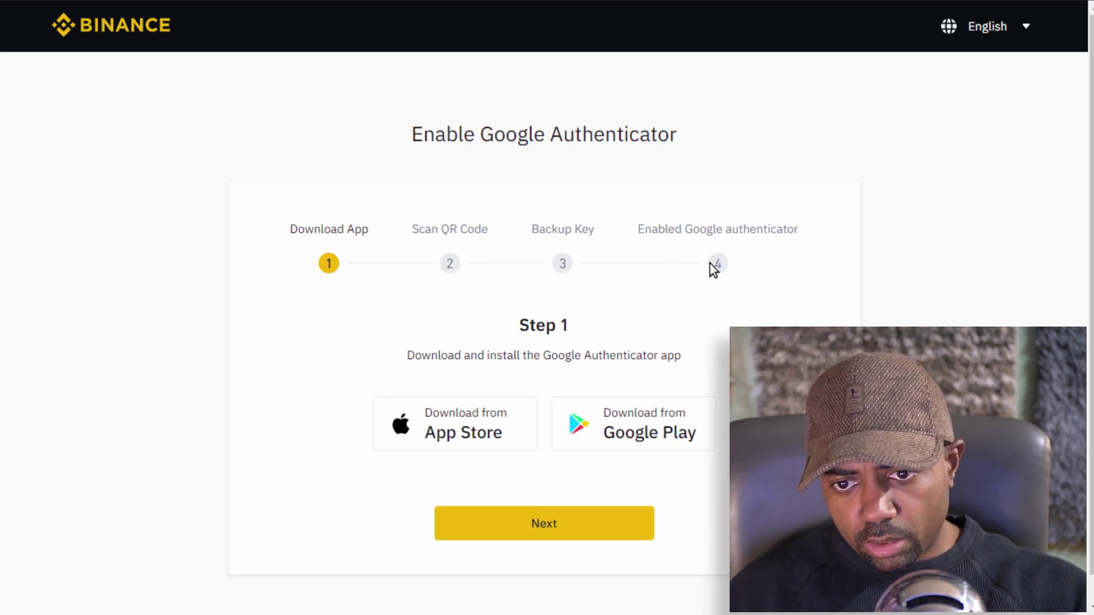
Advance past the Download App, Scan QR Code and Backup Key setup steps.
left_click(552, 523)
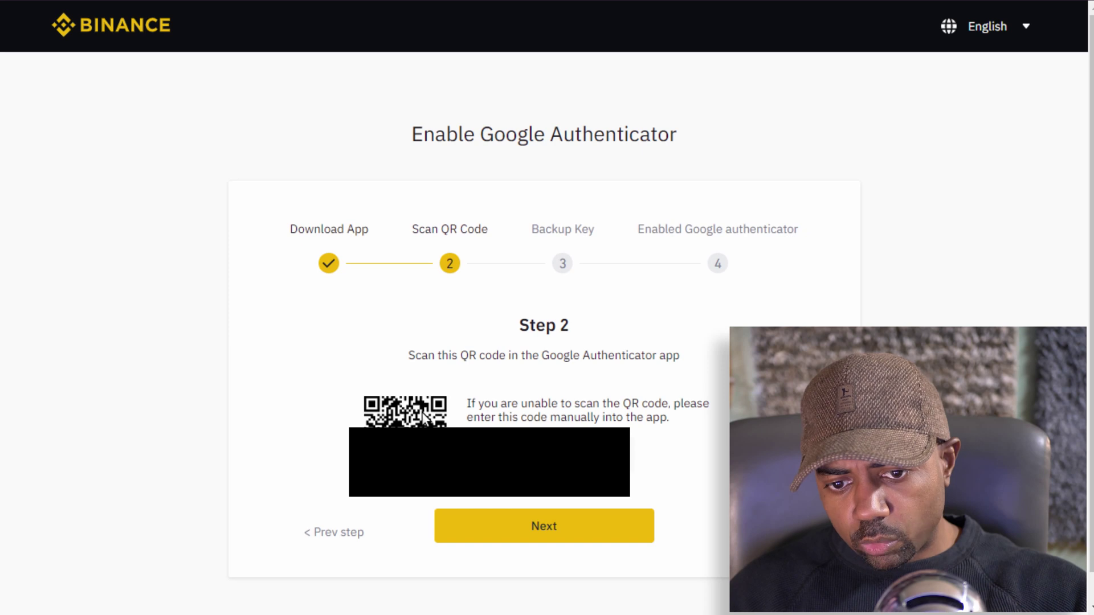
left_click(575, 537)
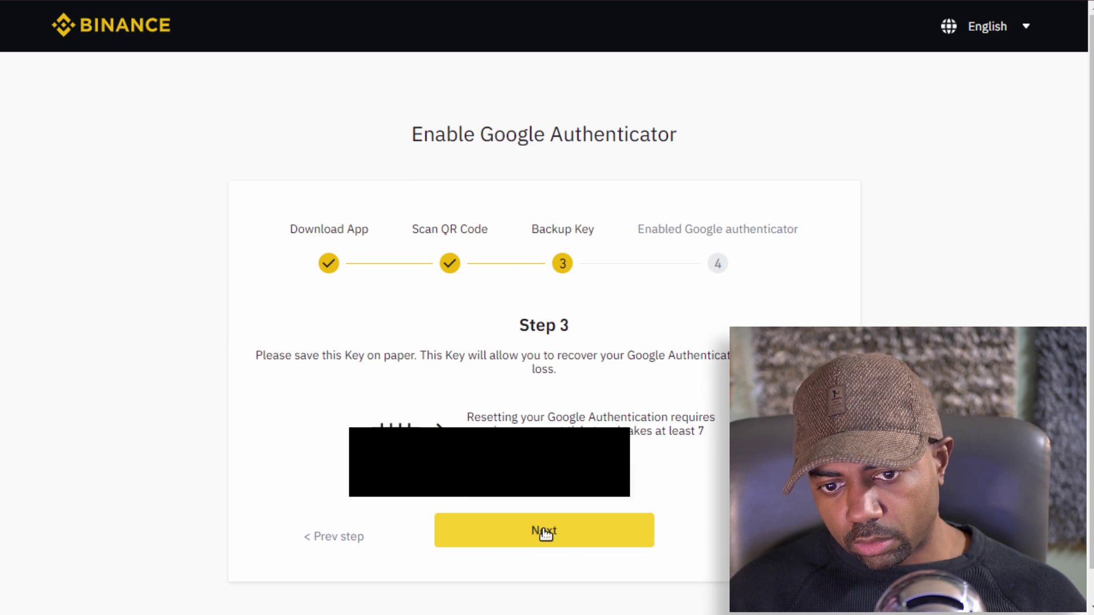
left_click(551, 531)
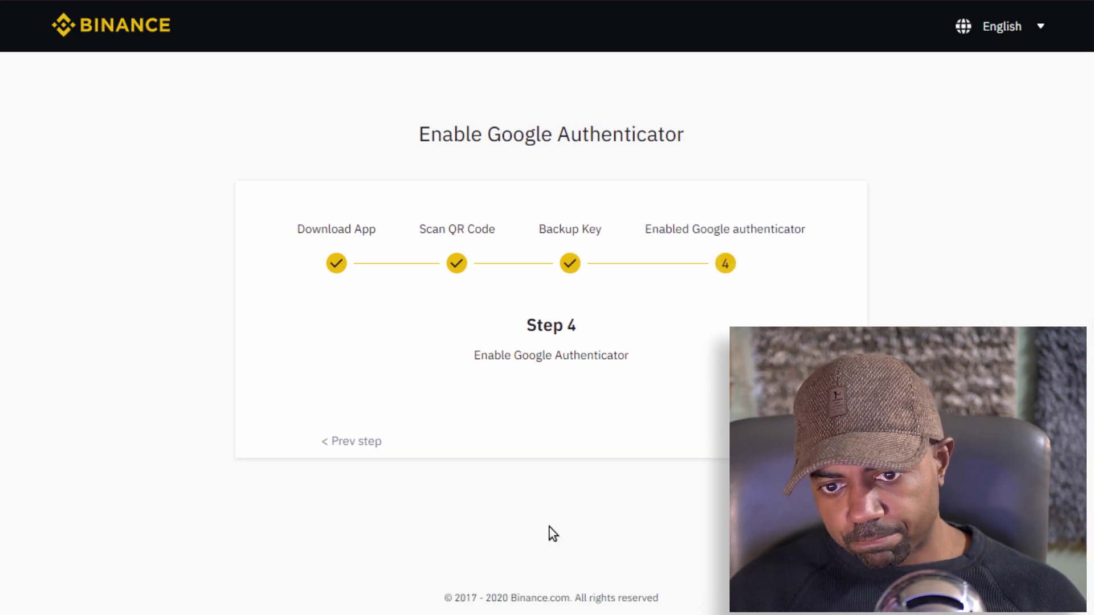
Select the E-mail verification code field on Step 4.
left_click(426, 438)
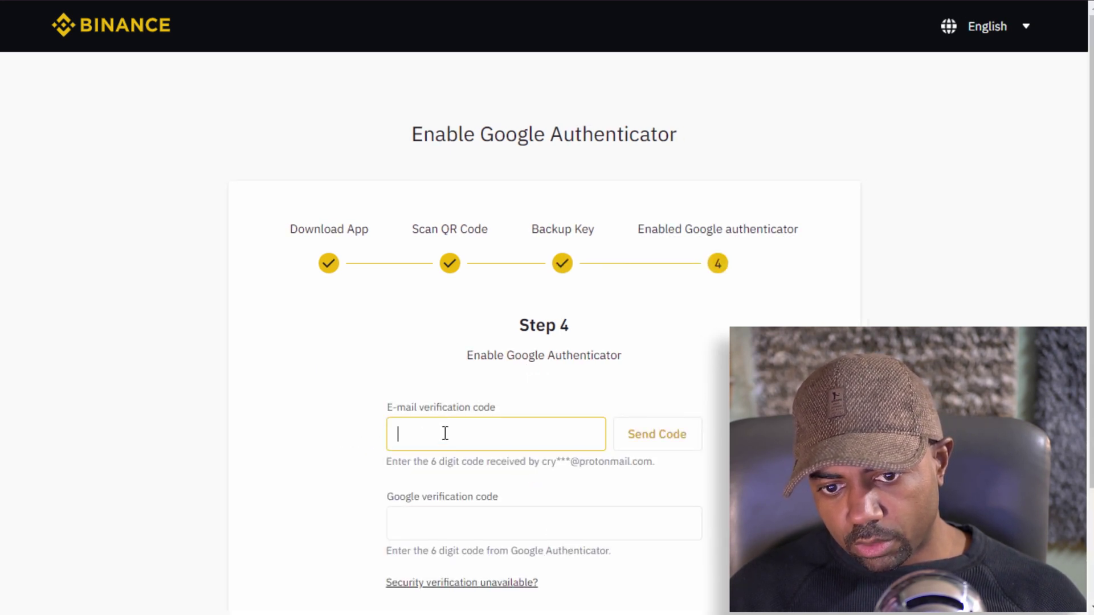
scroll(667, 443, "down", 2)
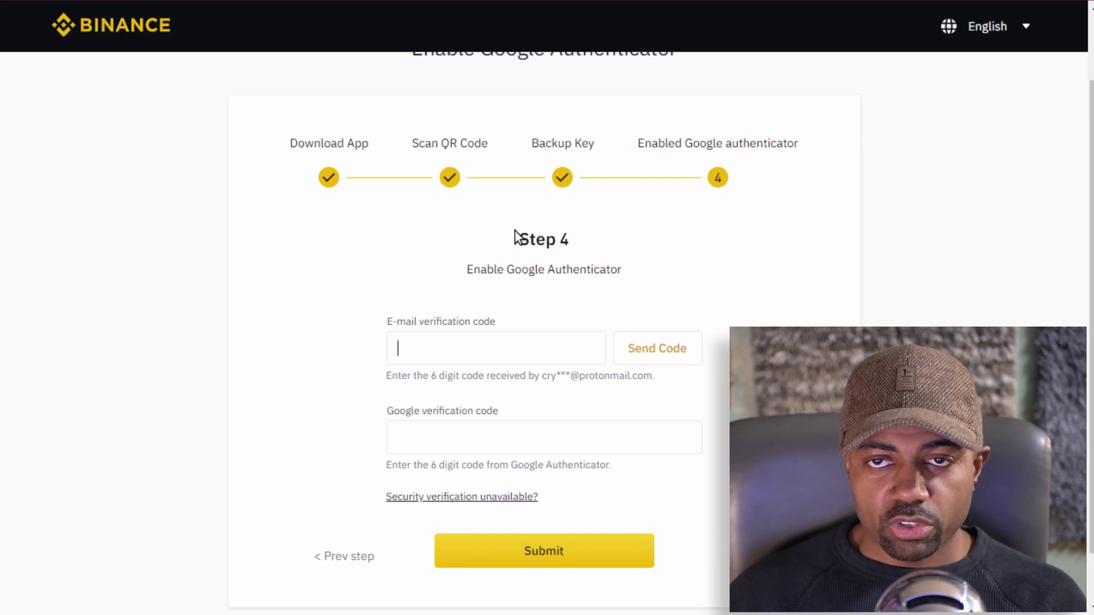
scroll(422, 237, "up", 2)
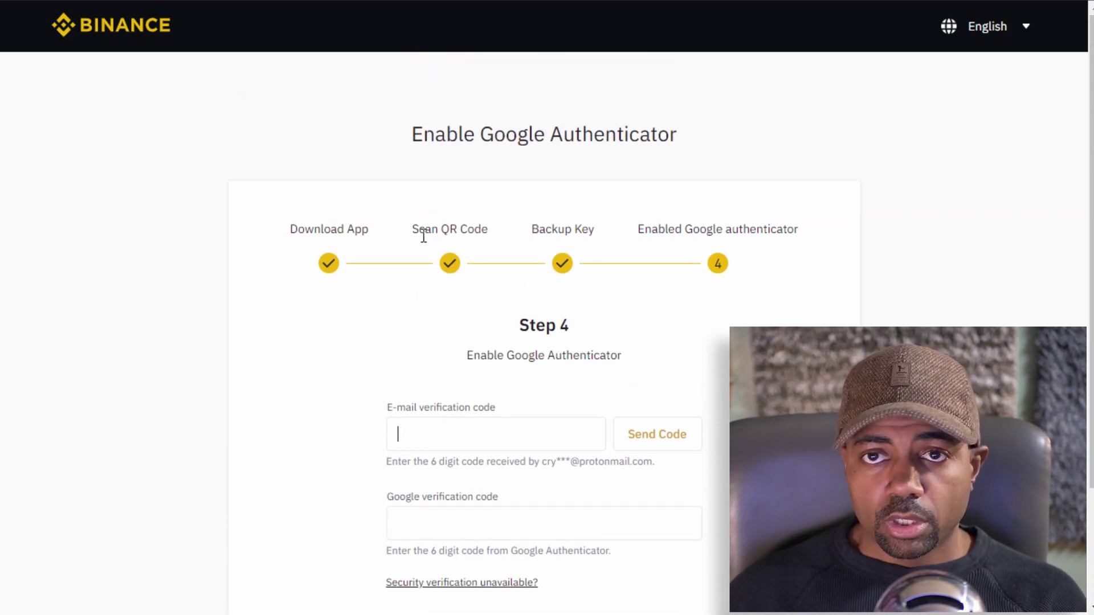
left_click(454, 440)
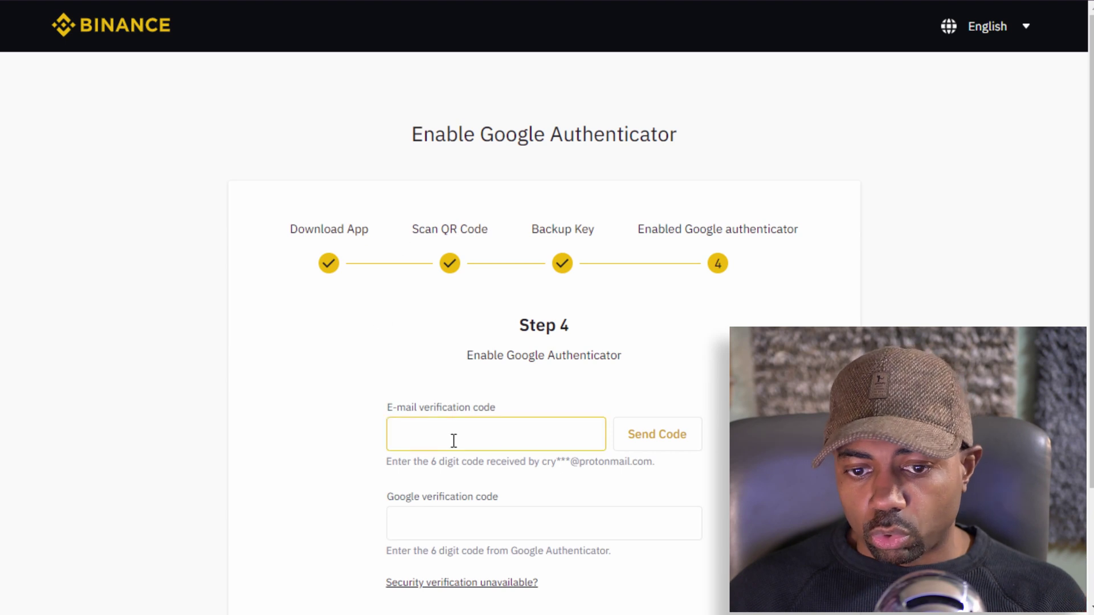
scroll(423, 399, "down", 3)
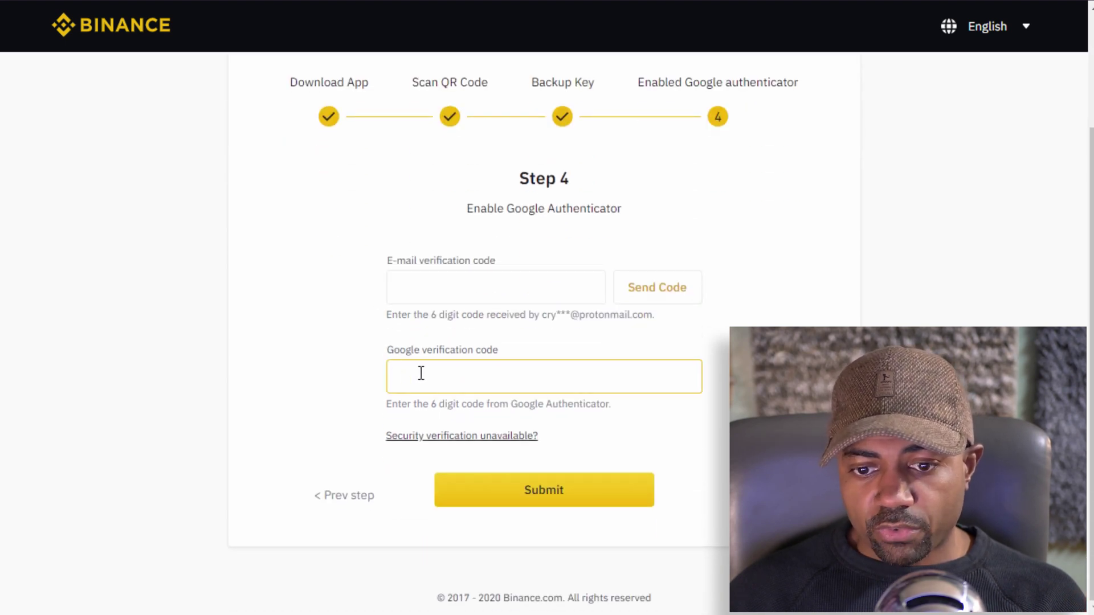